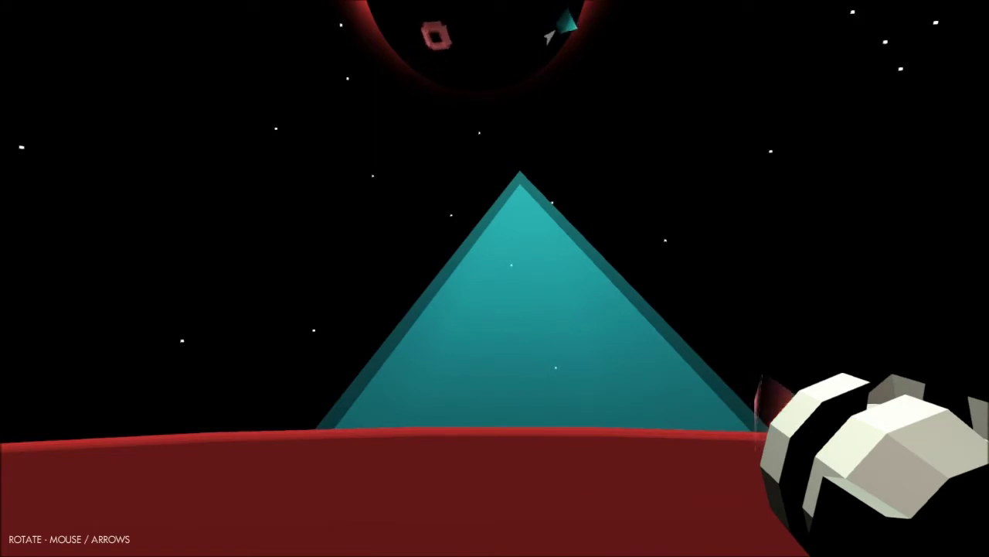
pyautogui.press('w')
pyautogui.press('s')
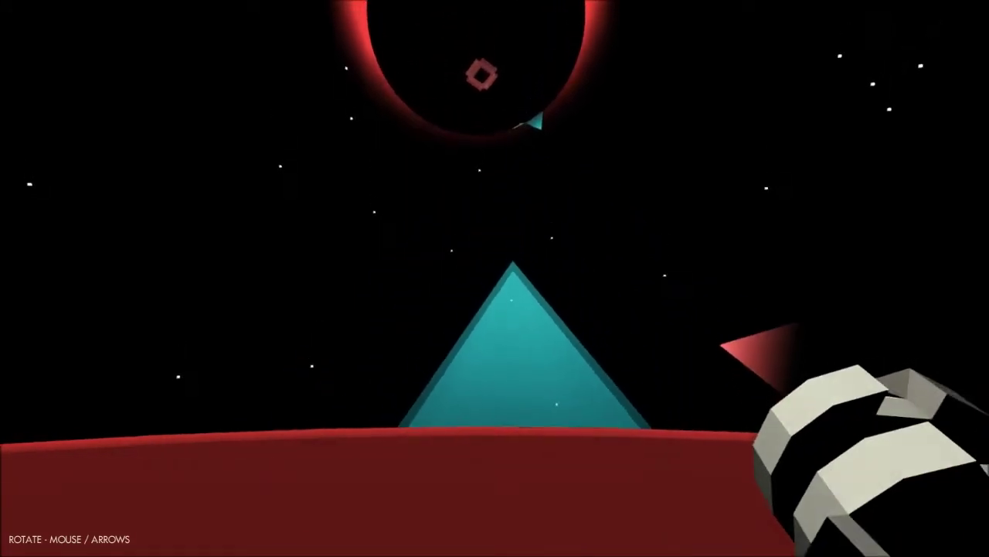
pyautogui.press('s')
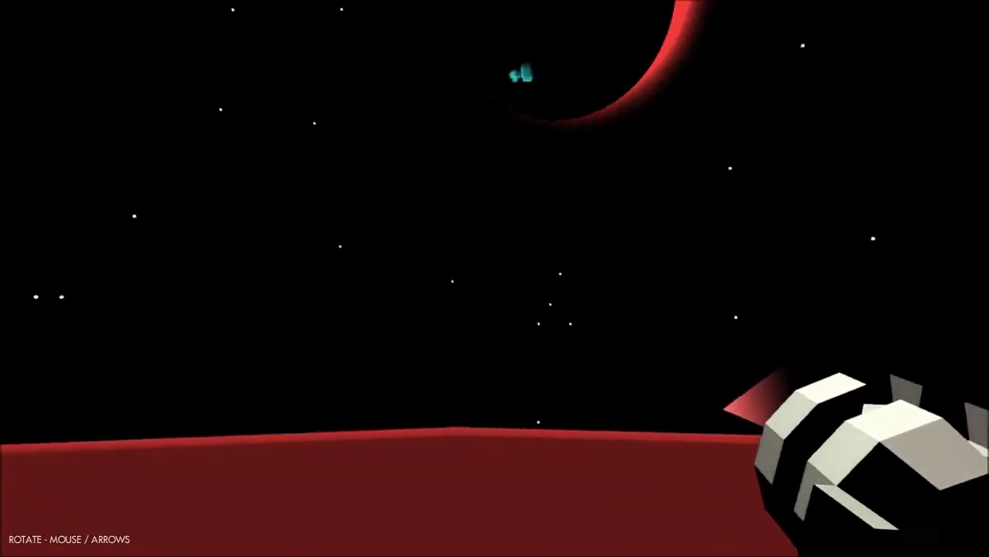
pyautogui.press('Left')
pyautogui.press('Left')
pyautogui.press('Down')
pyautogui.press('Down')
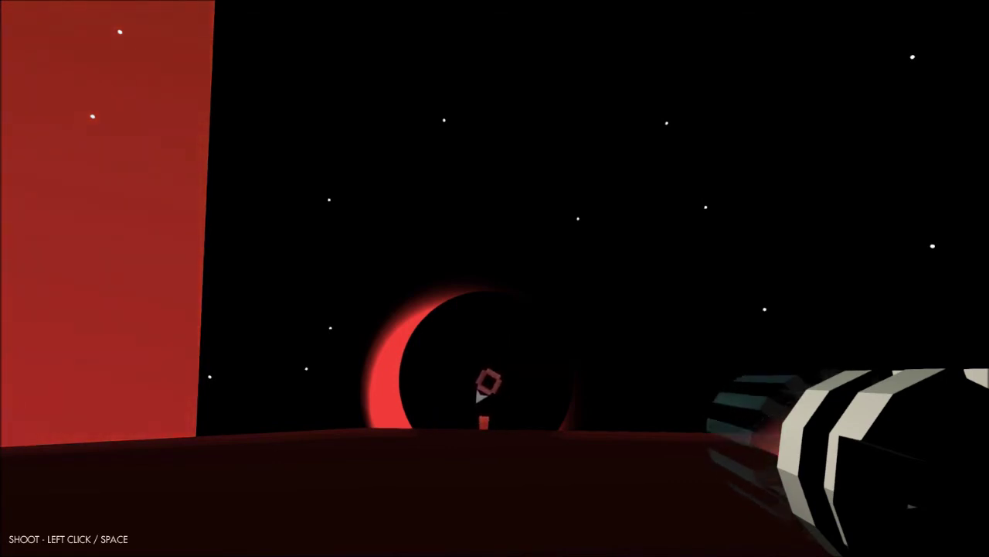
pyautogui.press('space')
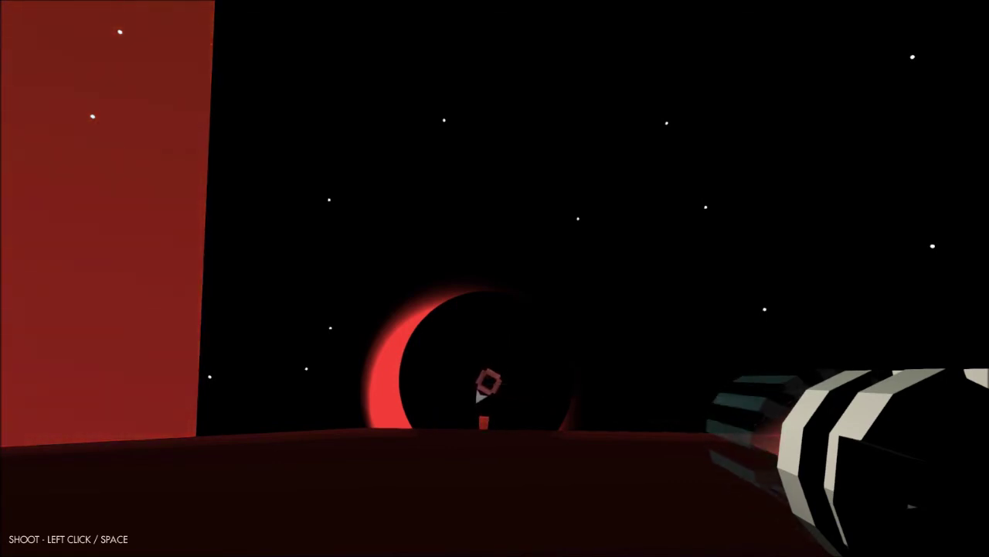